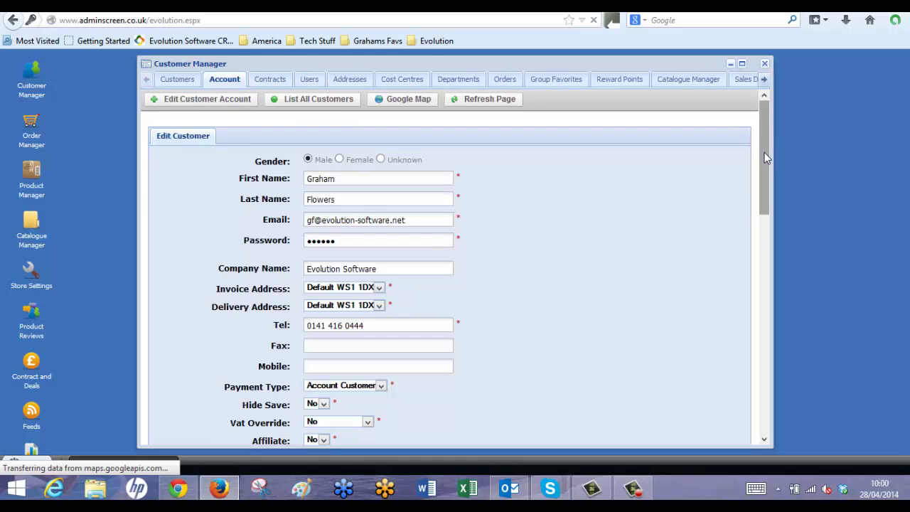
Set the customer's Contract Group Favourites to Yes, save the account, and reload the storefront account page to check its menu.
left_click_drag(765, 152, 761, 260)
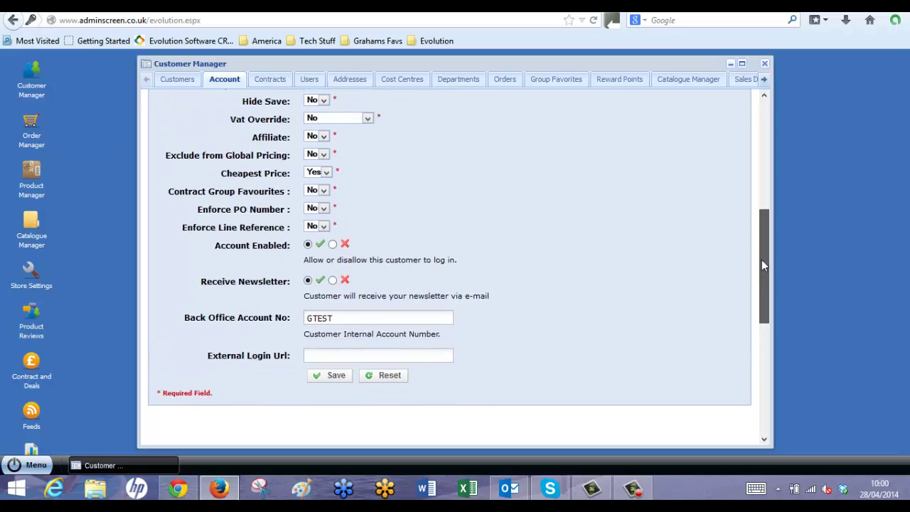
left_click(313, 194)
left_click(317, 215)
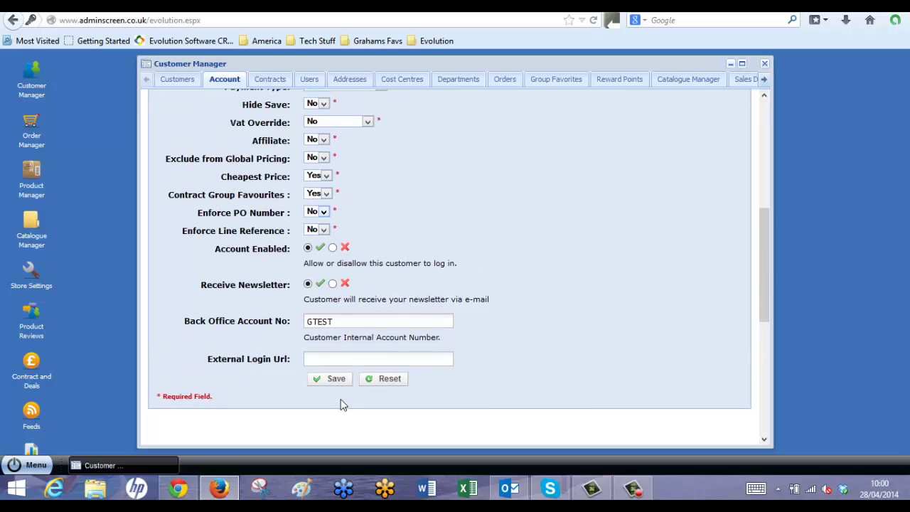
left_click(334, 379)
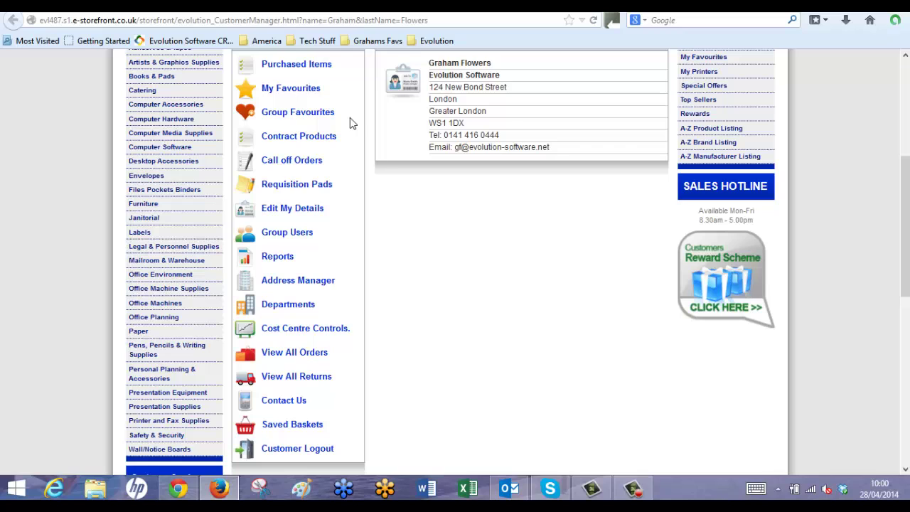
key("F5")
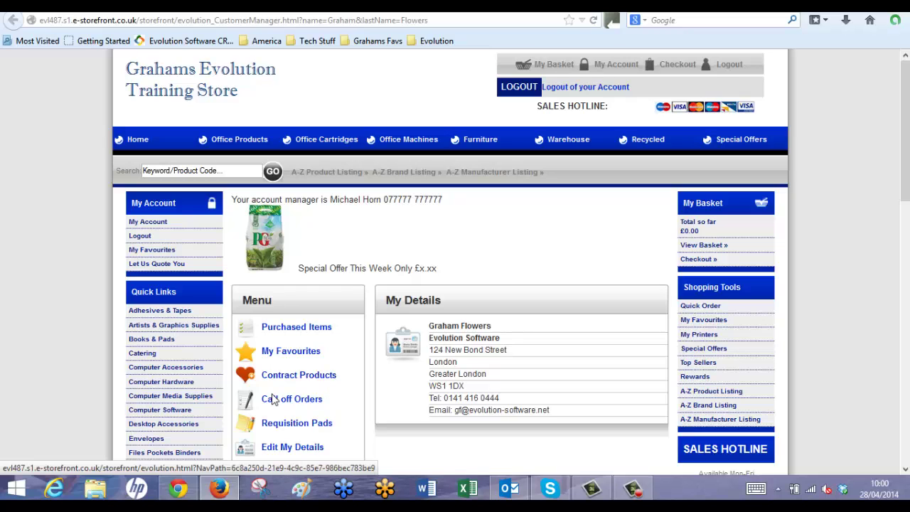
scroll(297, 401, "down", 5)
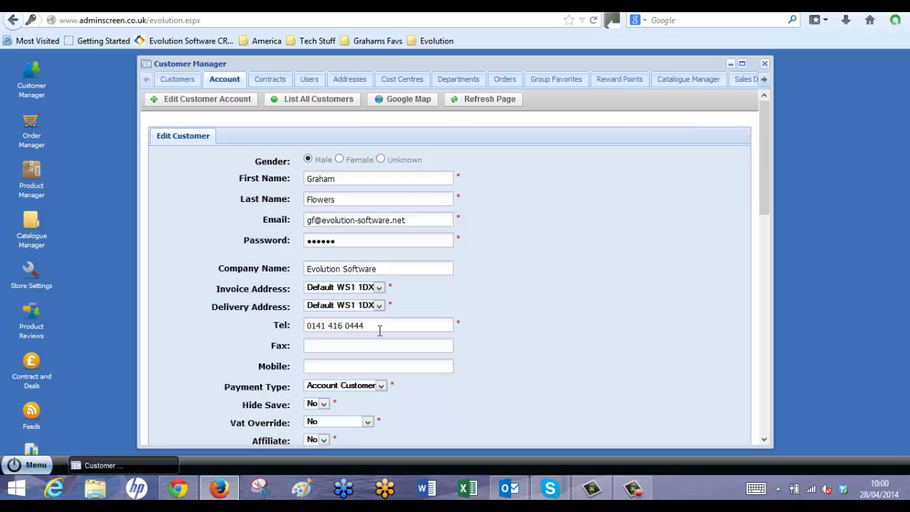
Set the customer's Contract Group Favourites back to No in the admin screen and return to the storefront account page.
left_click_drag(765, 183, 765, 275)
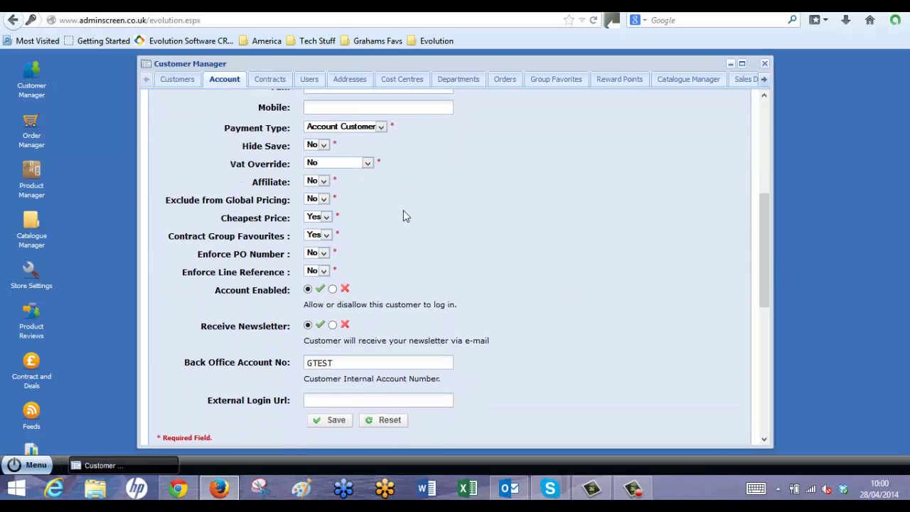
left_click(321, 235)
left_click(318, 252)
scroll(763, 240, "down", 3)
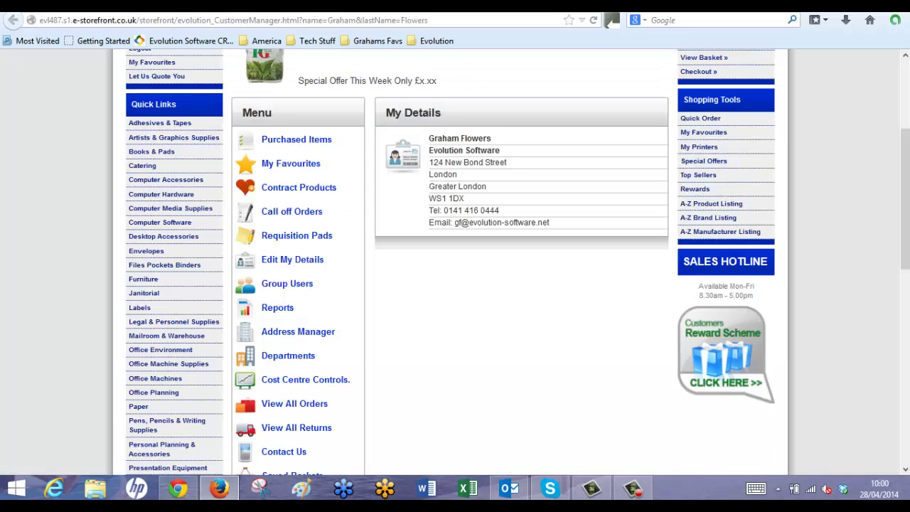
Search the store for product kf24001, add one pack to the basket, and view the basket.
scroll(456, 263, "up", 3)
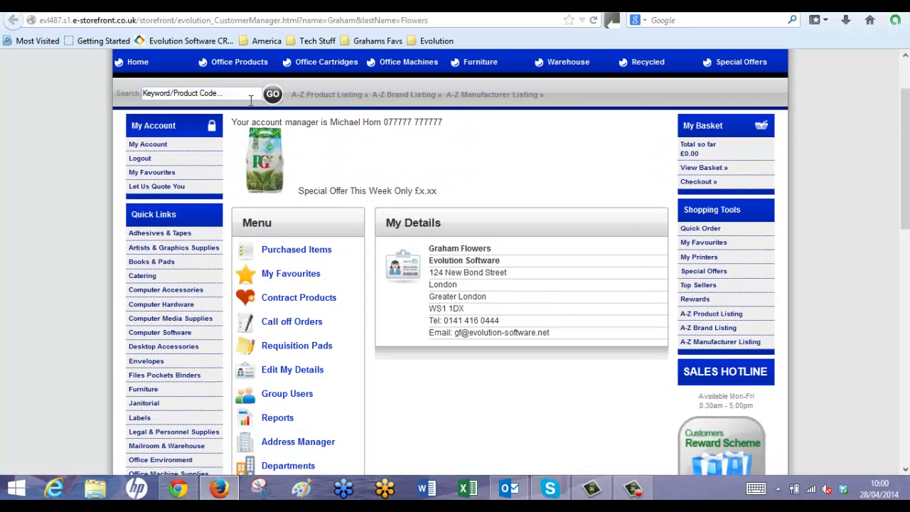
left_click(249, 96)
type("kf24001")
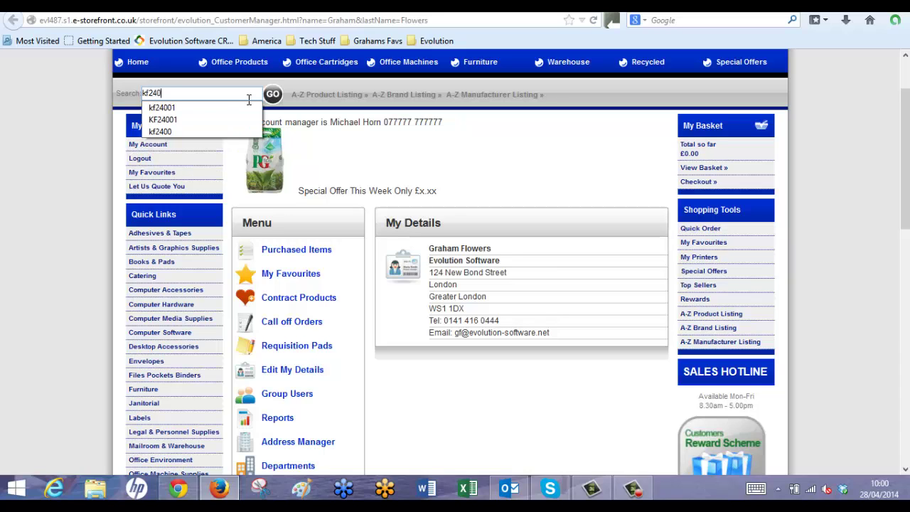
key("Return")
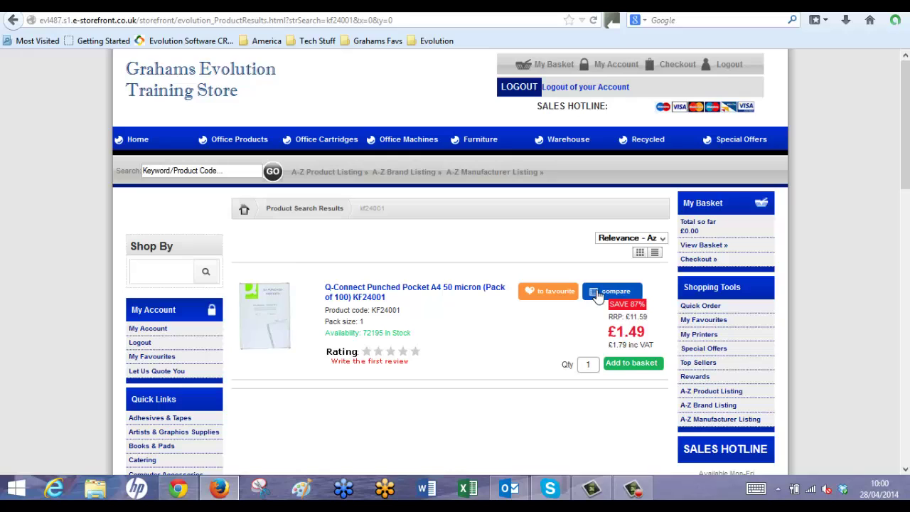
left_click(700, 352)
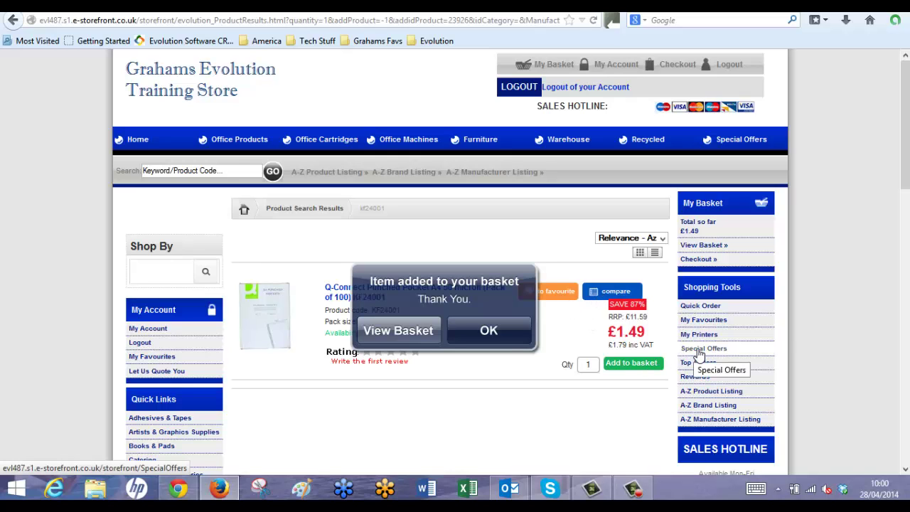
left_click(399, 330)
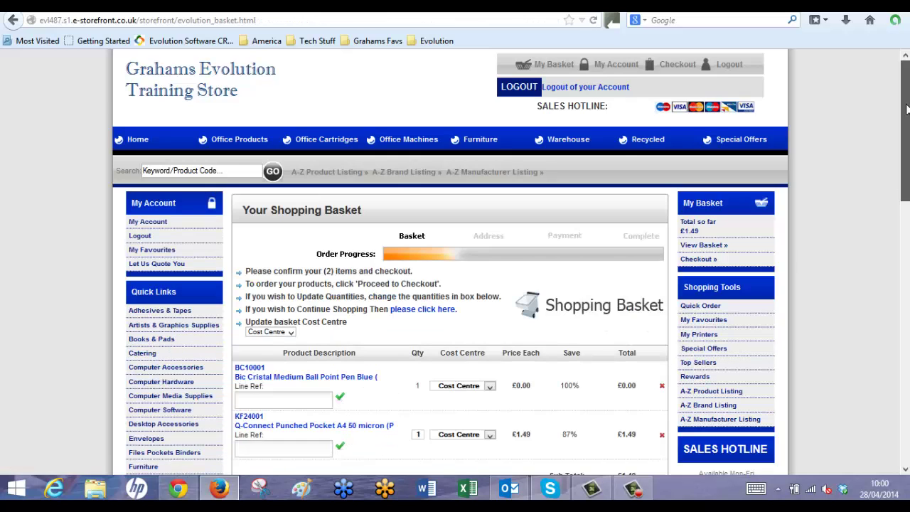
Review the basket's line reference fields, proceed to checkout to examine the Order Number field, and return to the basket.
scroll(895, 182, "down", 5)
left_click(318, 209)
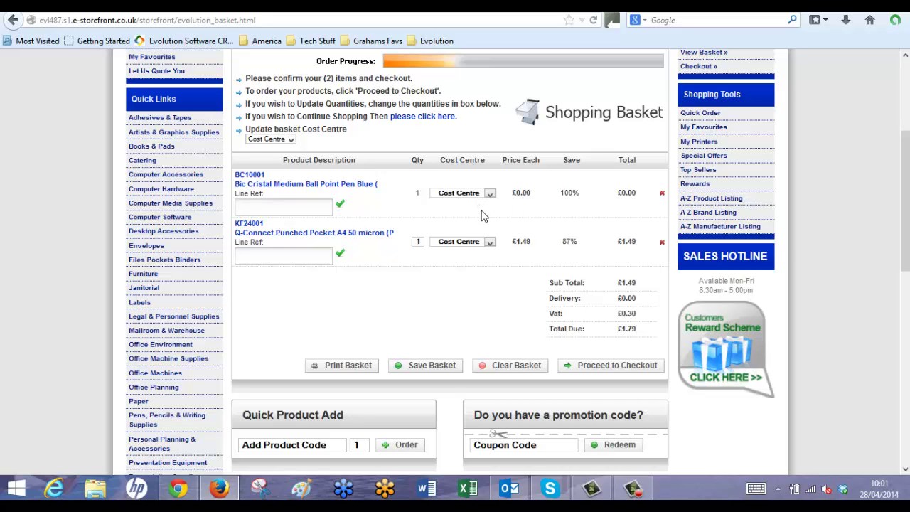
left_click(606, 369)
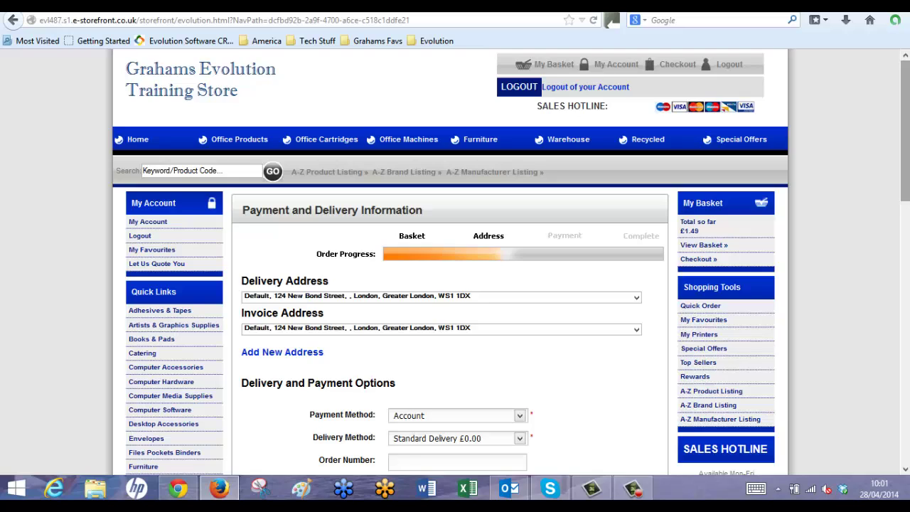
scroll(648, 240, "down", 5)
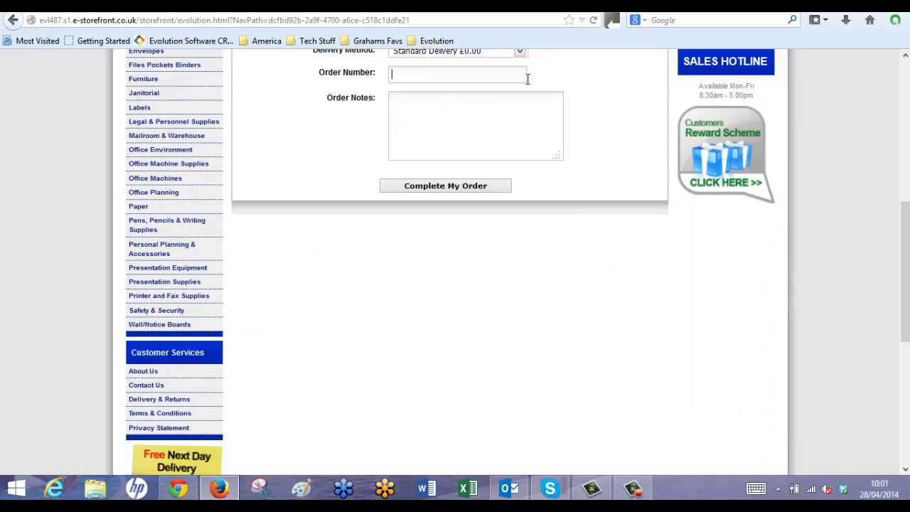
scroll(817, 82, "up", 5)
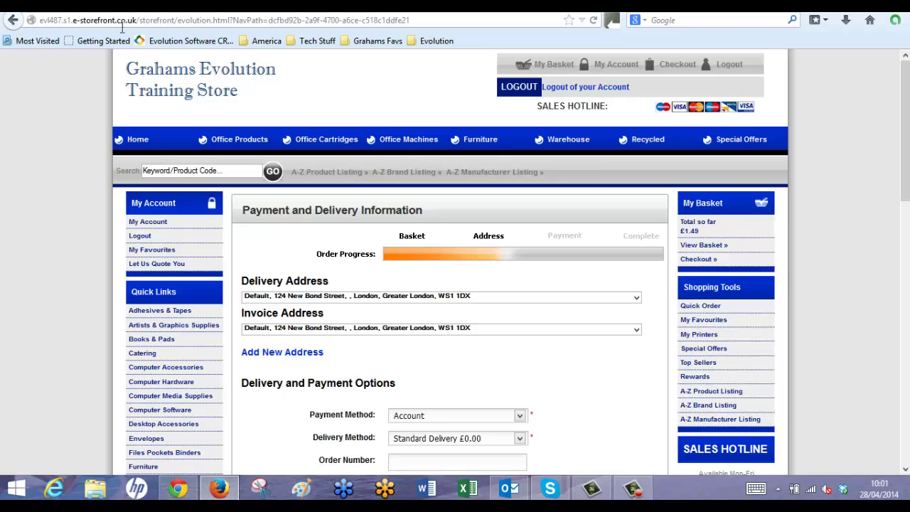
left_click(548, 64)
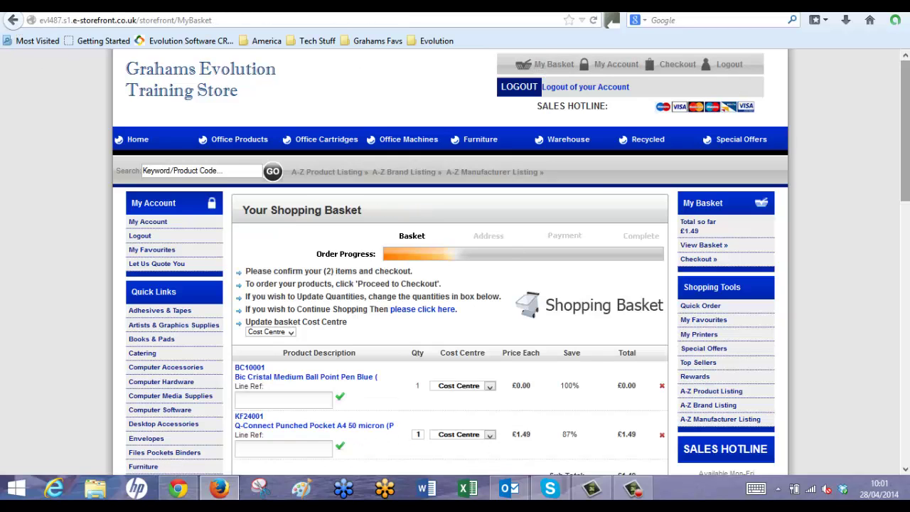
scroll(908, 151, "down", 5)
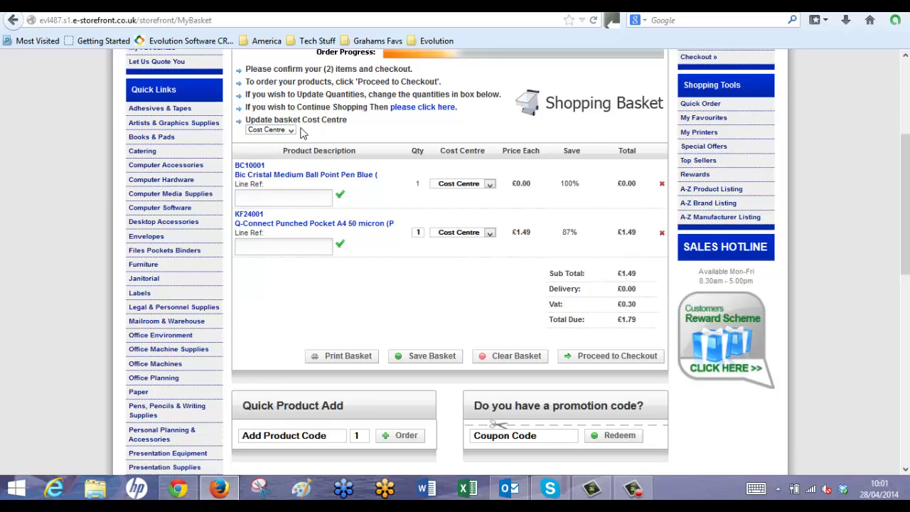
Assign cost centre 0001633 to the Bic Cristal pen line, and update the whole basket's cost centre to 2510010.
left_click(469, 184)
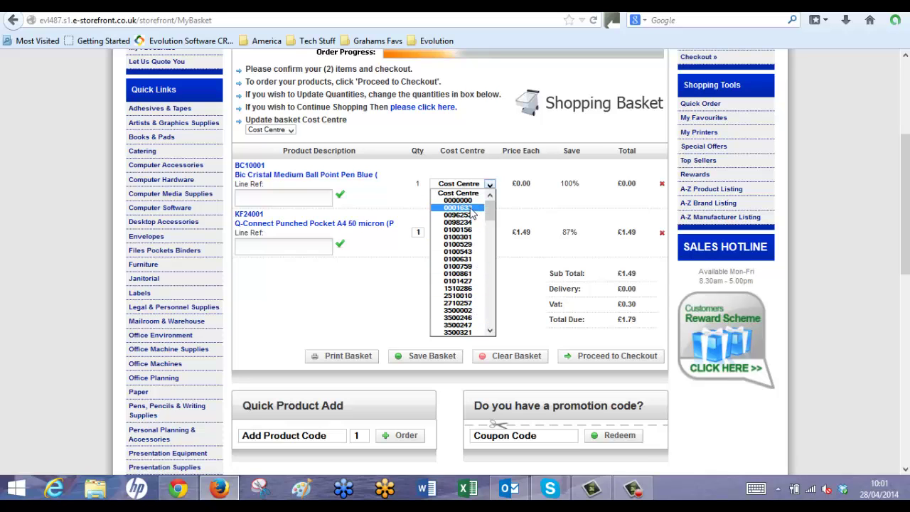
left_click(470, 209)
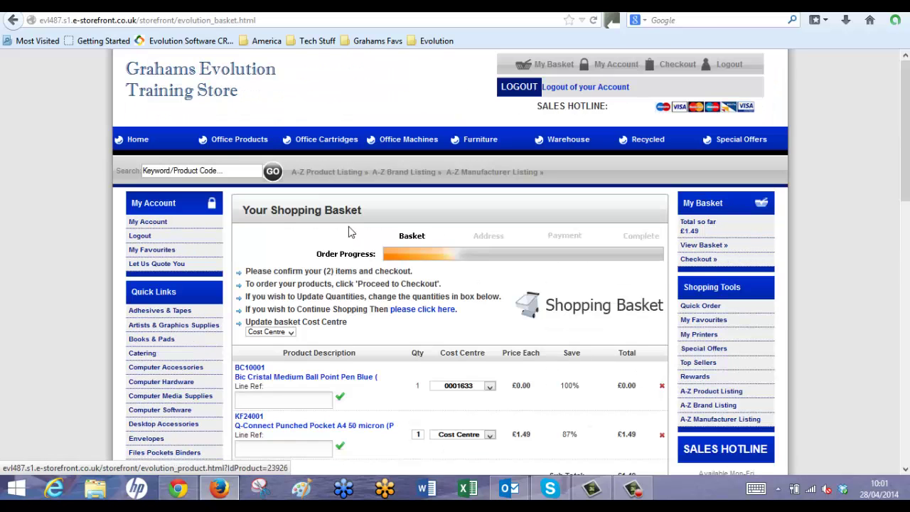
scroll(711, 313, "down", 3)
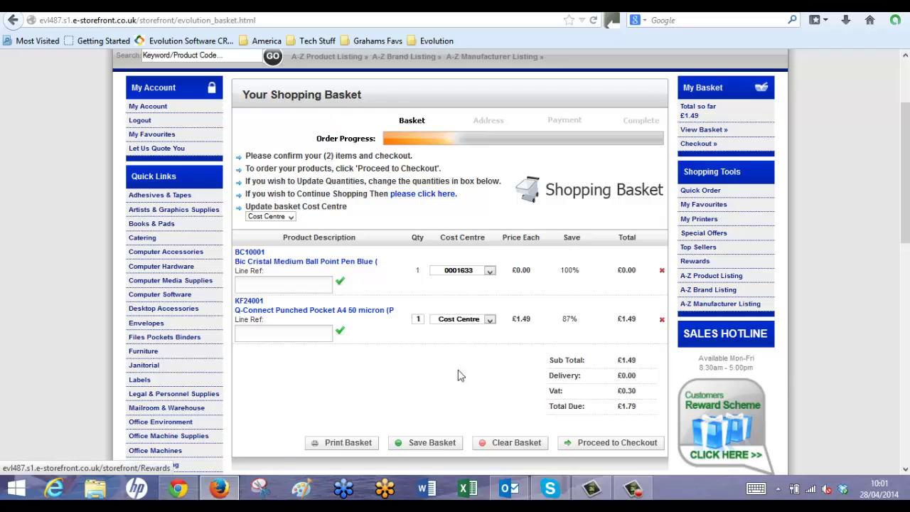
left_click(290, 216)
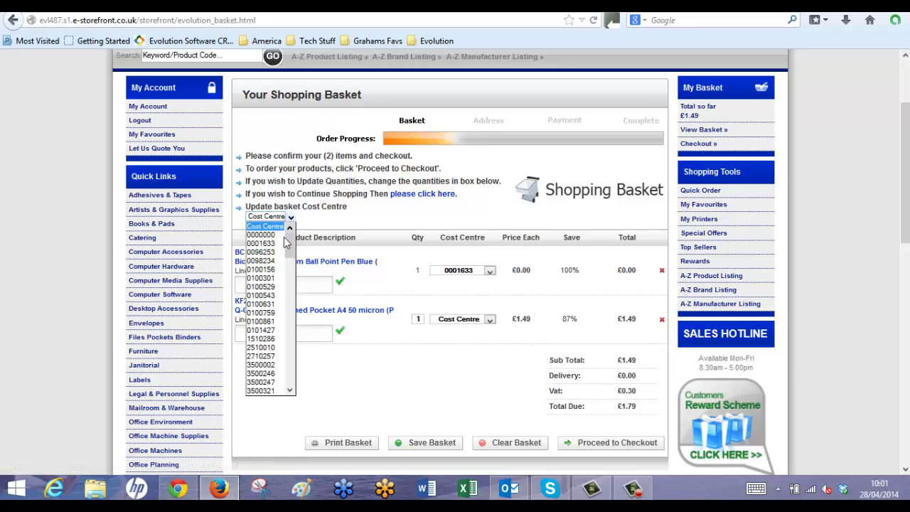
left_click(265, 348)
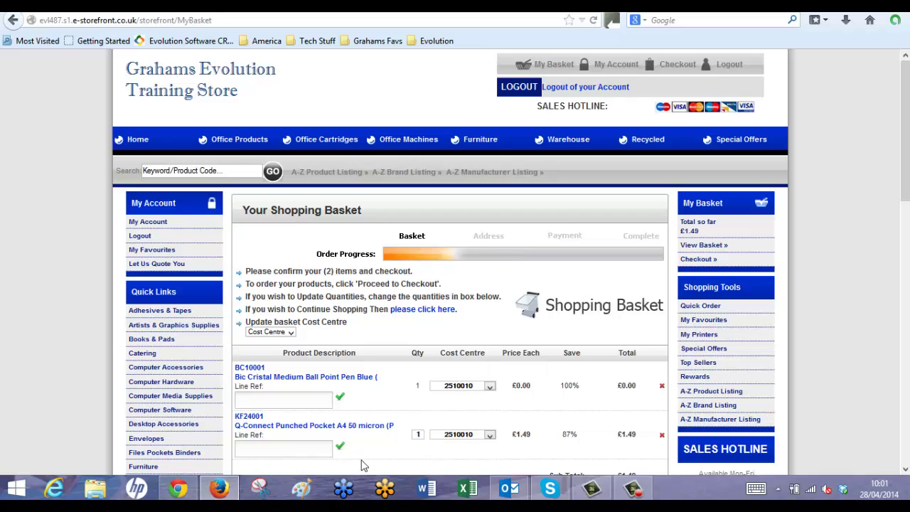
Review the updated basket lines and go to the My Account page by way of the store's home page.
scroll(418, 267, "down", 5)
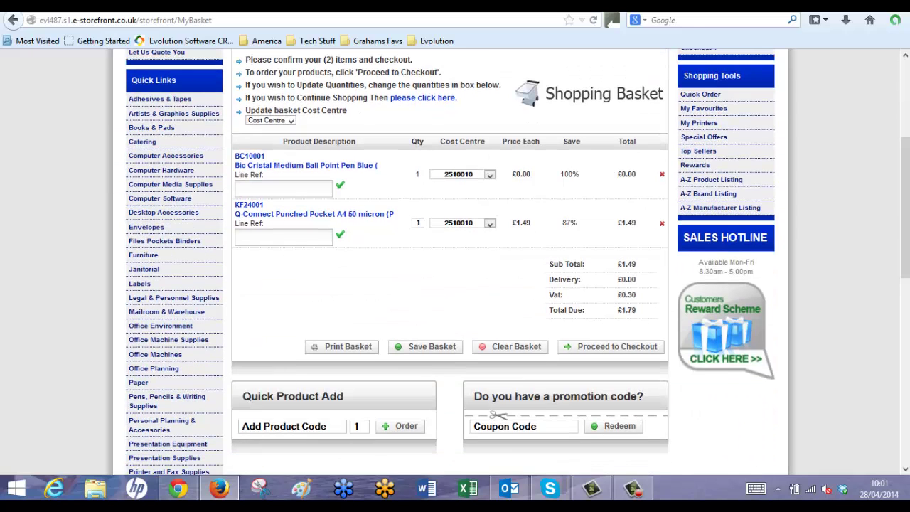
scroll(333, 201, "up", 5)
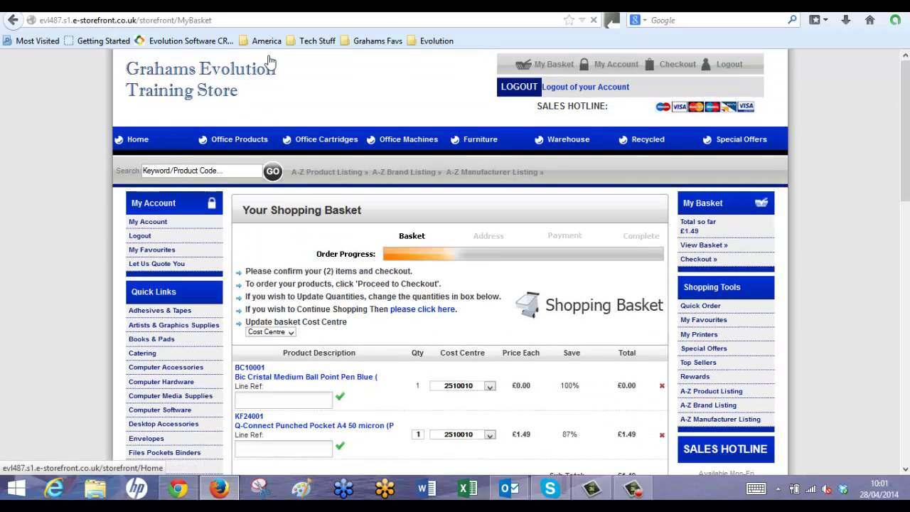
left_click(268, 63)
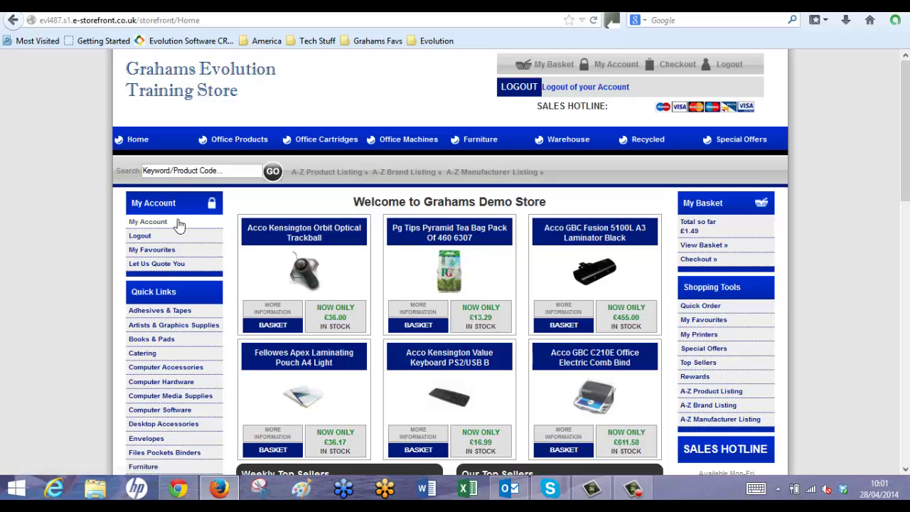
left_click(153, 222)
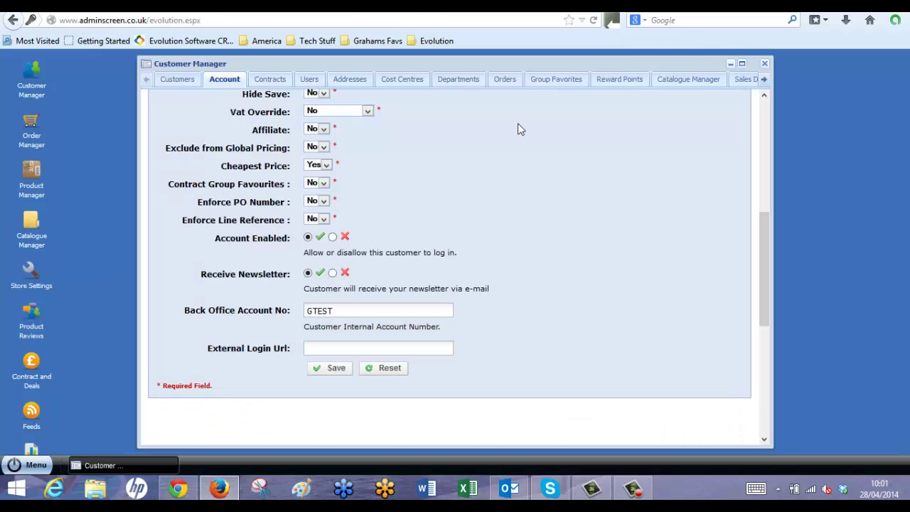
In the admin screen, open the first user in the customer's user list and bring up that user's settings for editing.
left_click_drag(765, 263, 759, 147)
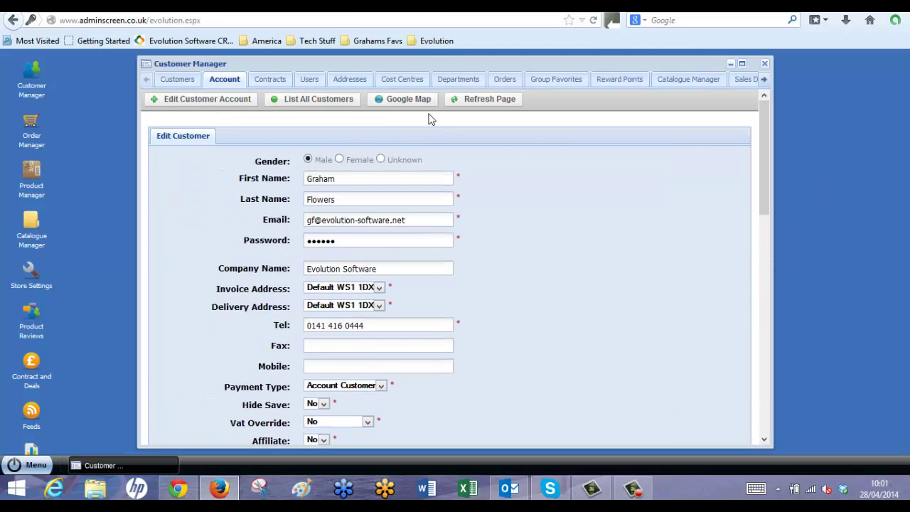
left_click(310, 80)
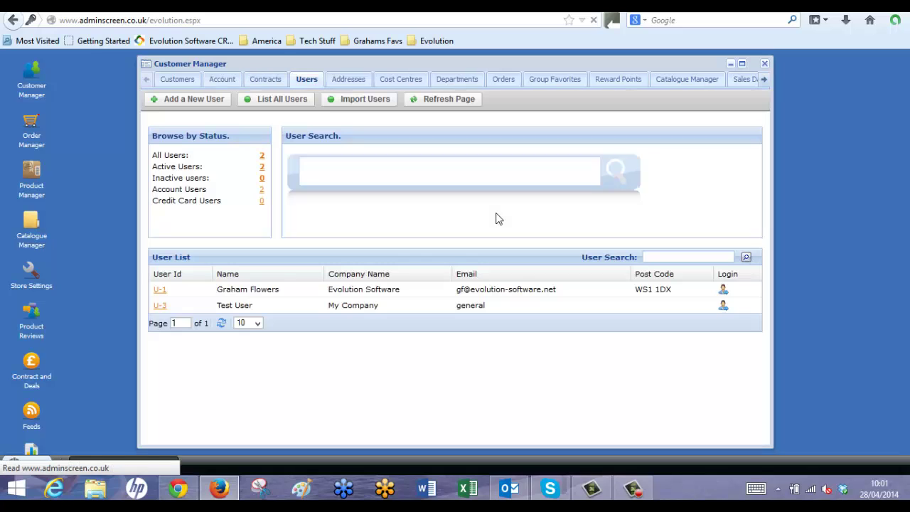
left_click(161, 289)
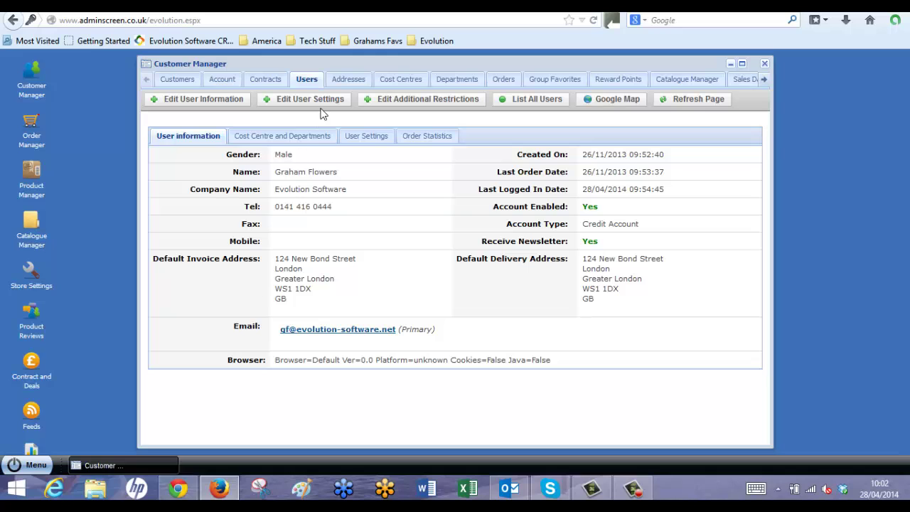
left_click(321, 104)
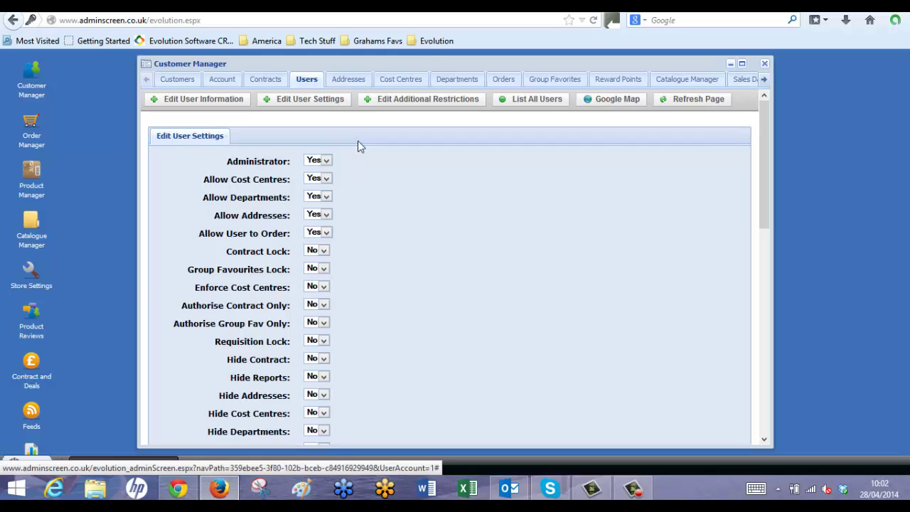
Examine the user's lock and hide settings and compare them with the menu on the storefront account page.
left_click_drag(766, 140, 767, 160)
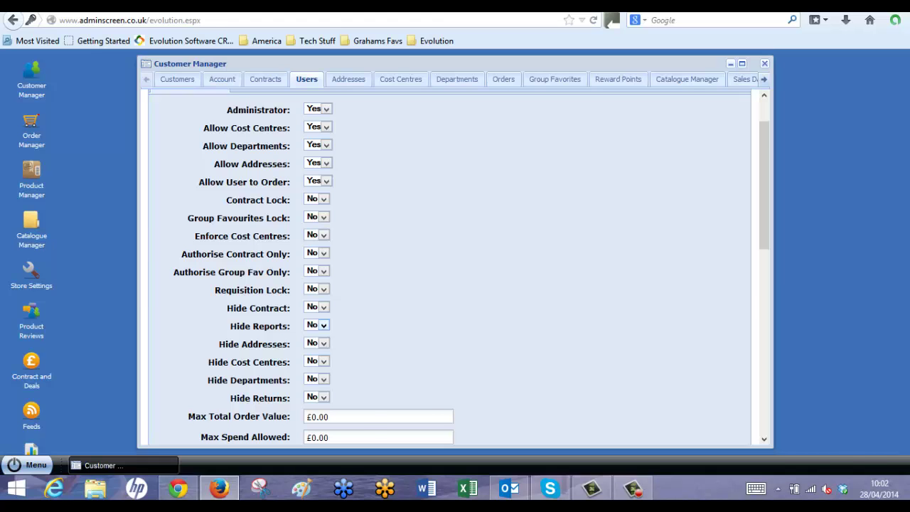
left_click(470, 5)
scroll(342, 302, "down", 3)
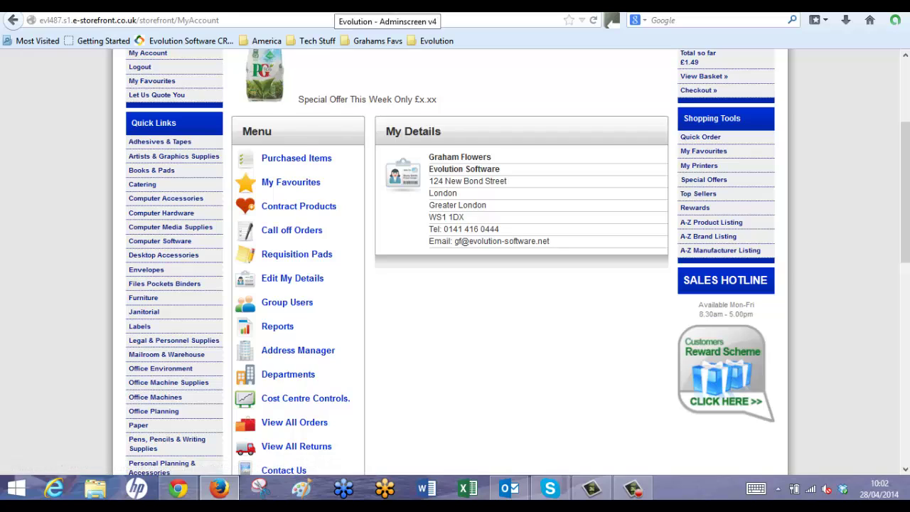
In the admin screen, set the user's Hide Addresses, Hide Cost Centres and Hide Reports options to Yes.
left_click(377, 6)
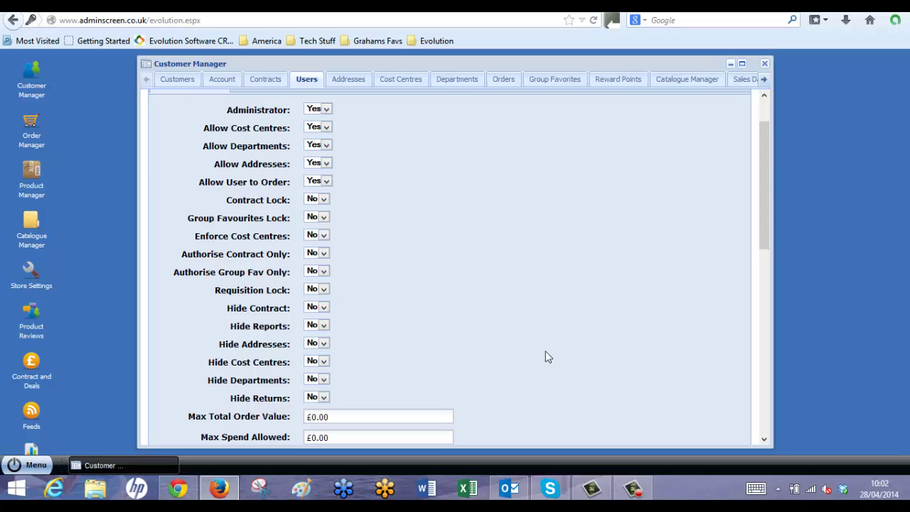
left_click(324, 344)
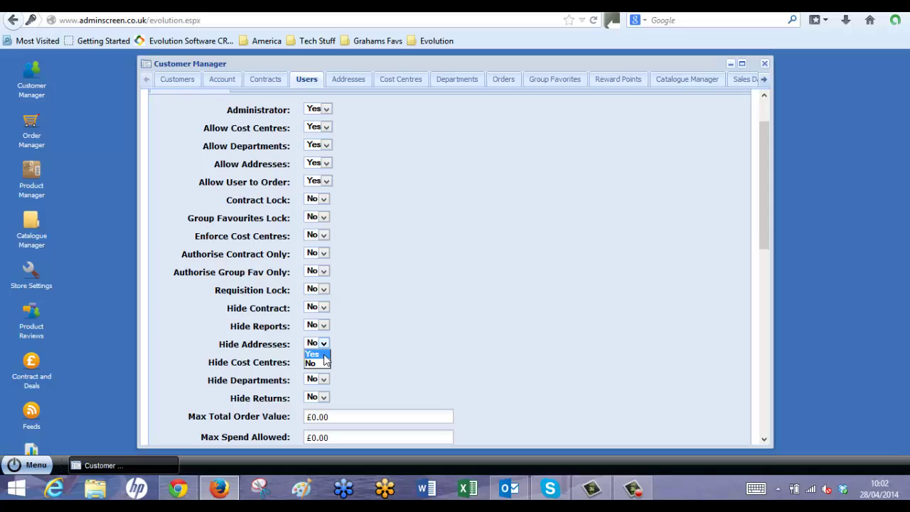
left_click(324, 354)
left_click(324, 362)
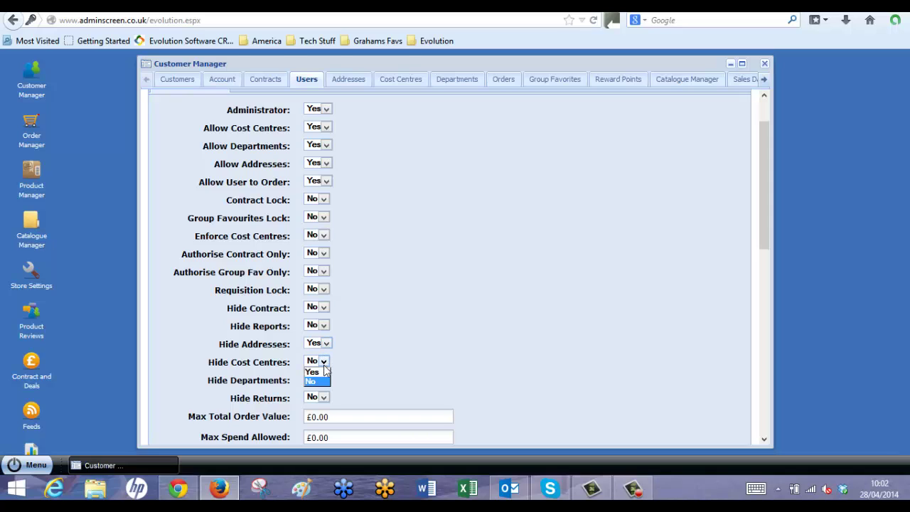
left_click(324, 372)
left_click(323, 325)
left_click(316, 336)
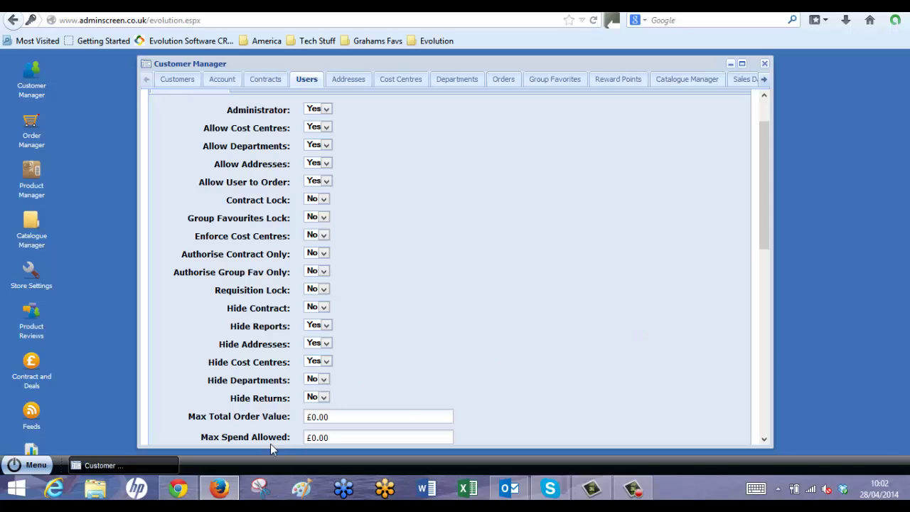
Set the user's Hide Returns option to Yes and save the user settings.
left_click(319, 397)
left_click(316, 406)
left_click_drag(763, 215, 768, 320)
left_click(340, 340)
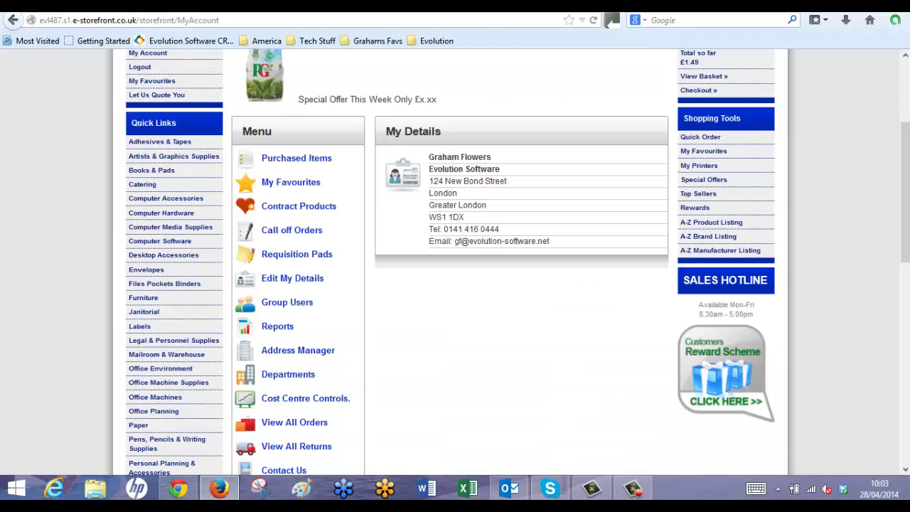
Reload the storefront's My Account page to check its menu, and reopen the user's settings for editing in the admin screen.
key("F5")
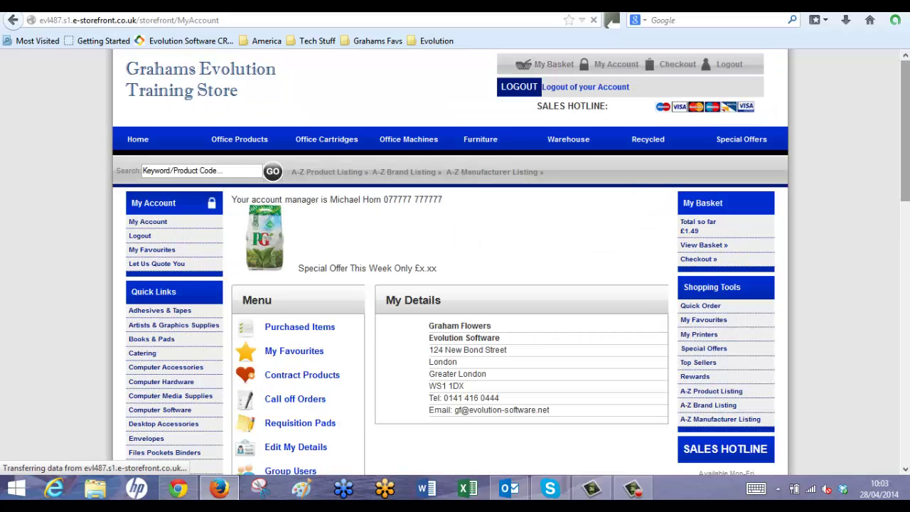
scroll(371, 129, "down", 5)
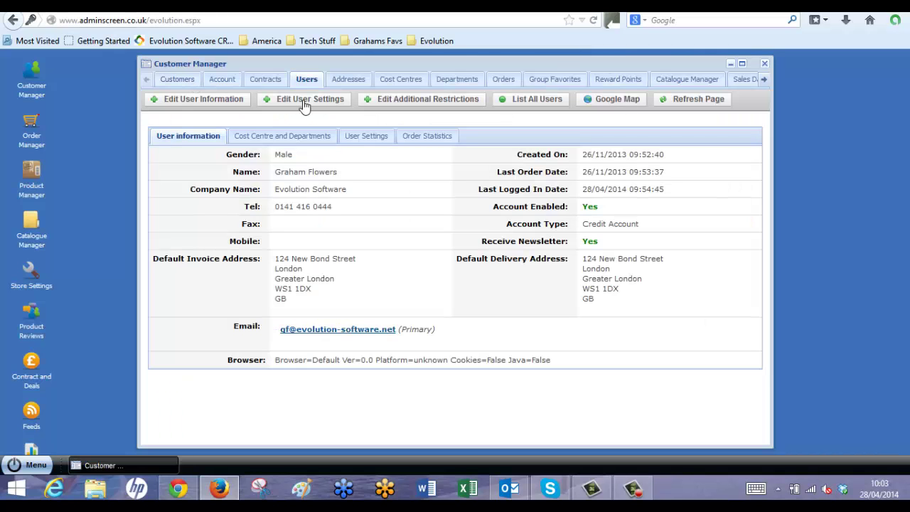
left_click(303, 101)
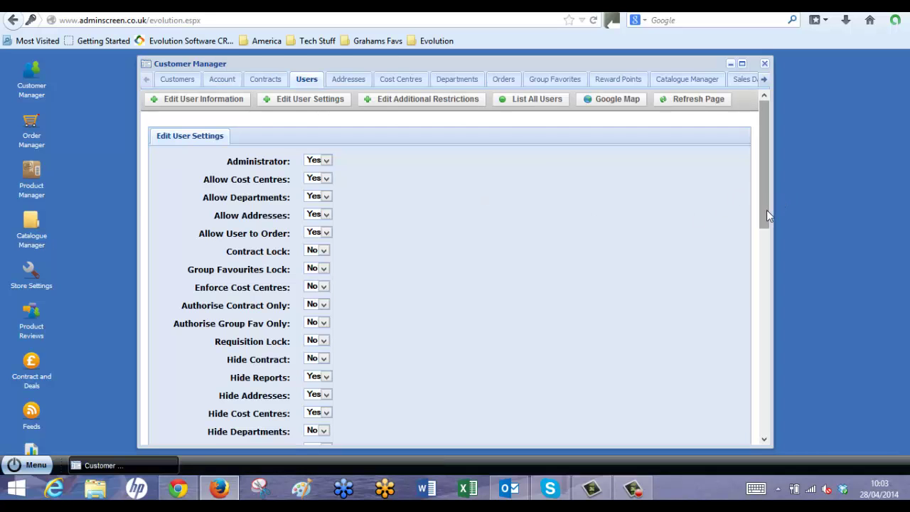
left_click_drag(767, 211, 768, 247)
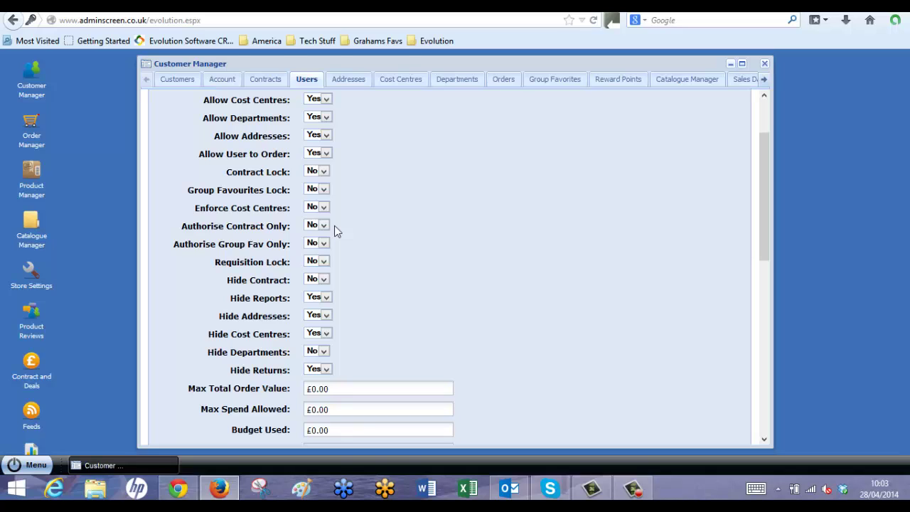
Examine the user's authorisation settings, especially Authorise Group Fav Only, and return to the start of the user settings form.
left_click_drag(175, 248, 289, 249)
left_click(361, 246)
left_click_drag(288, 246, 187, 245)
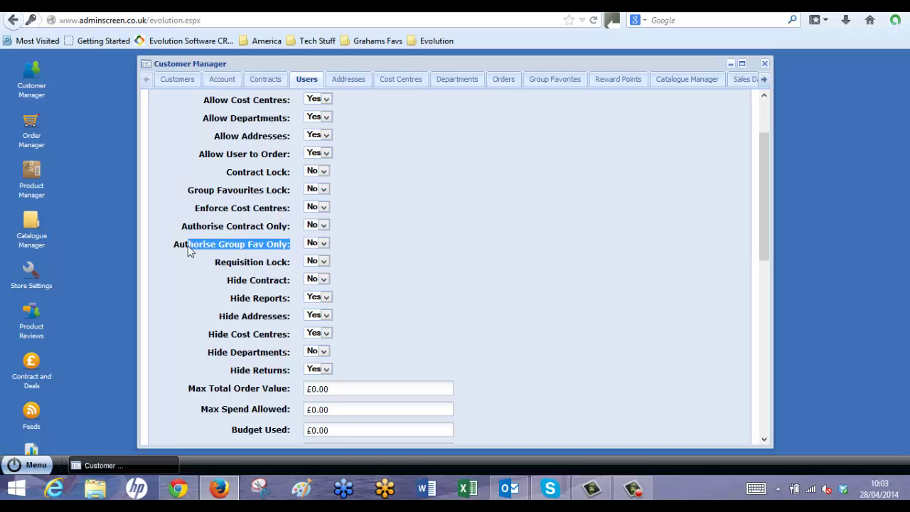
left_click(345, 240)
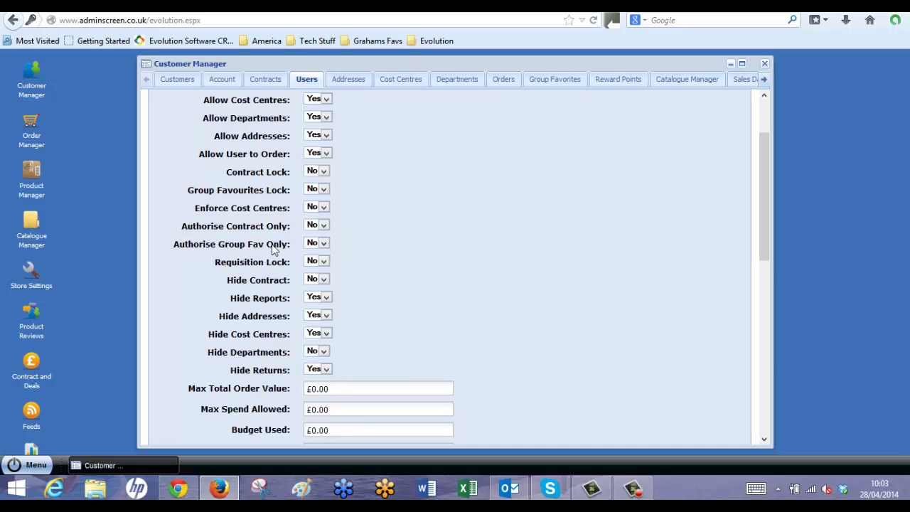
left_click_drag(289, 246, 194, 247)
left_click(476, 243)
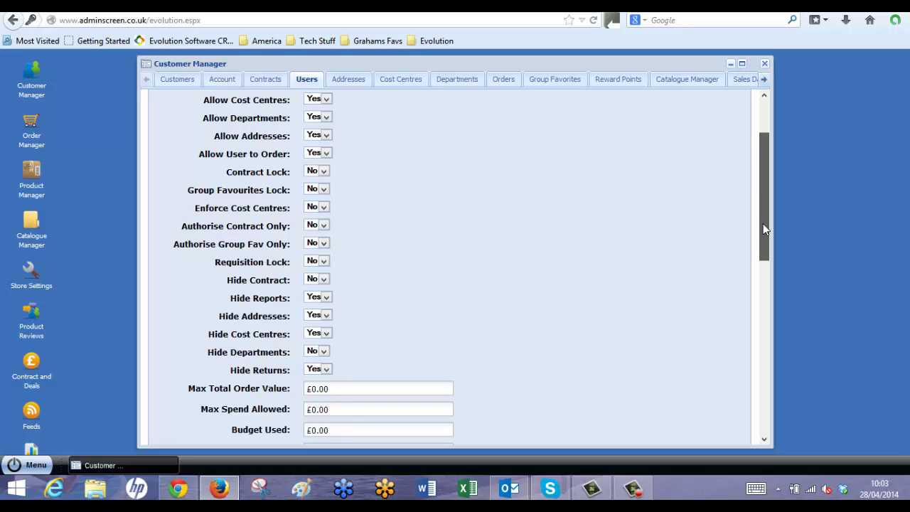
left_click_drag(764, 224, 768, 165)
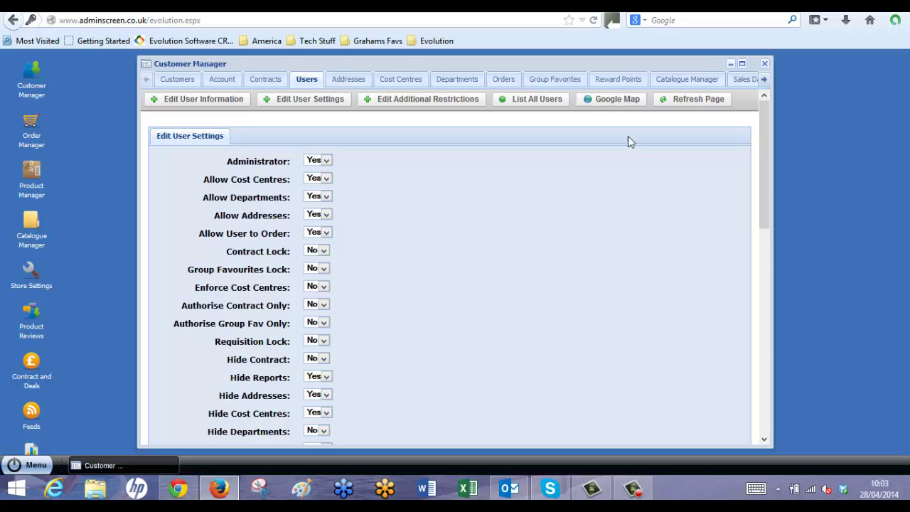
left_click(343, 99)
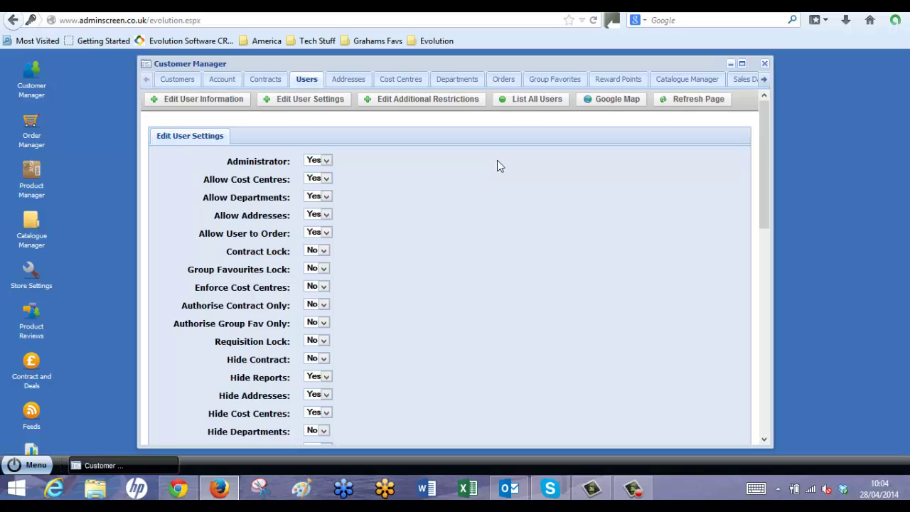